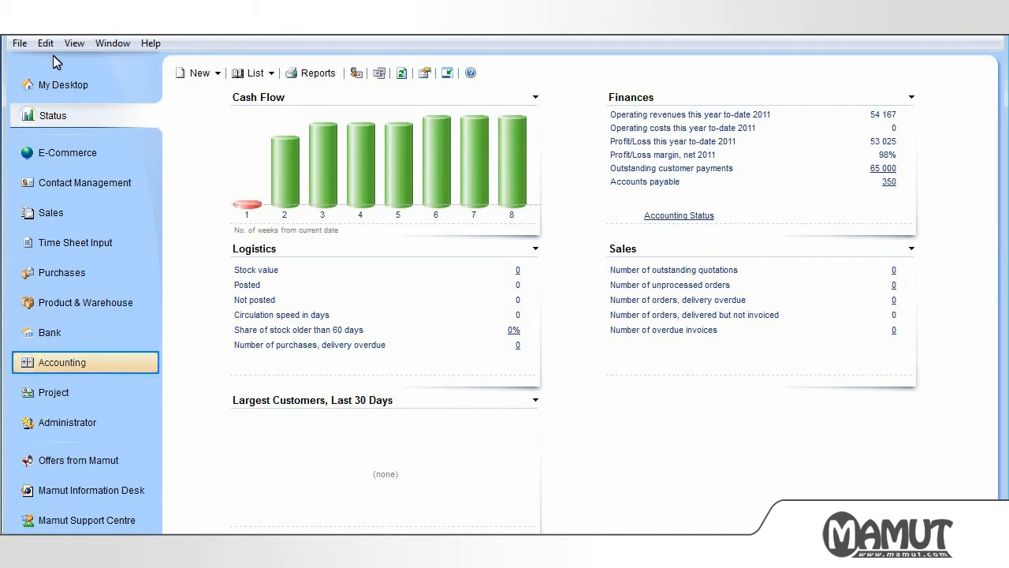
# Enable Automatic new journal in the function settings of the accounting module's Journal Entry.
pyautogui.click(94, 365)
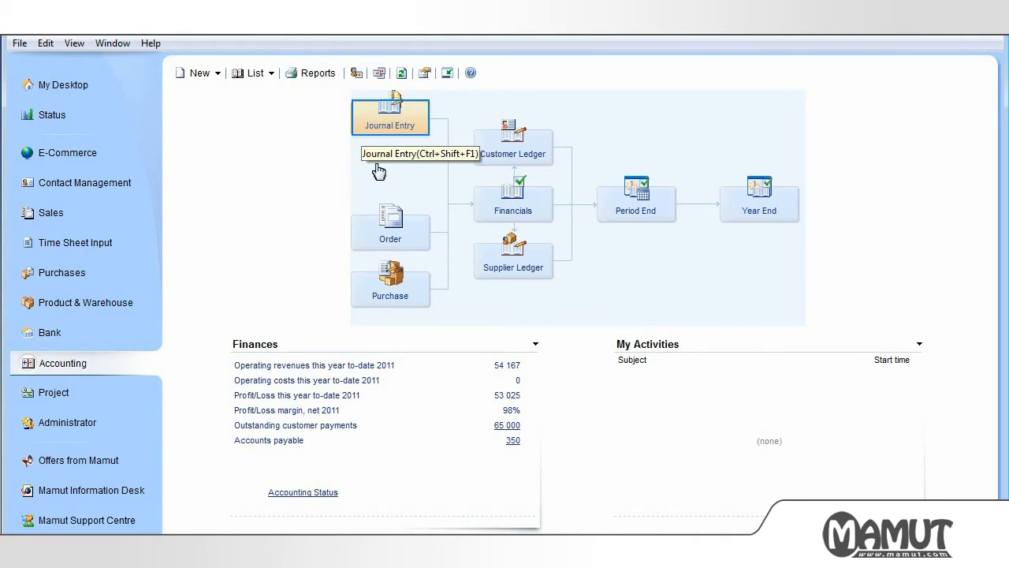
pyautogui.click(380, 131)
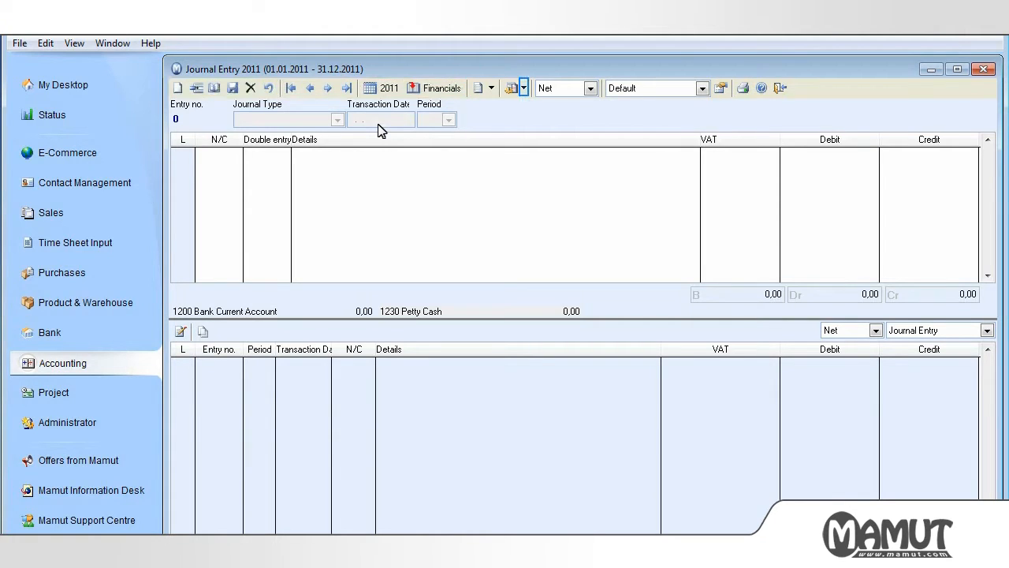
pyautogui.click(525, 89)
pyautogui.click(720, 88)
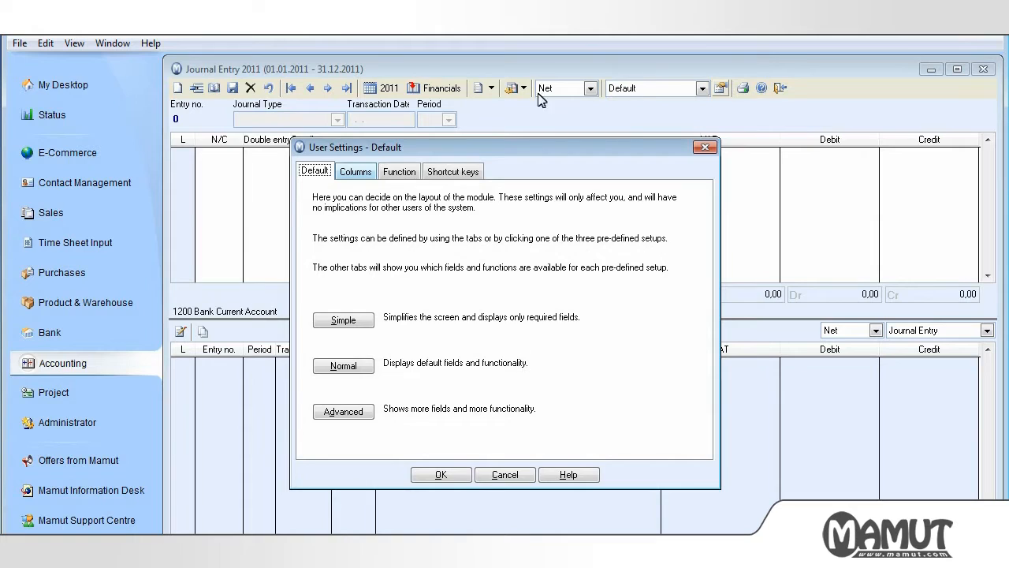
pyautogui.click(349, 172)
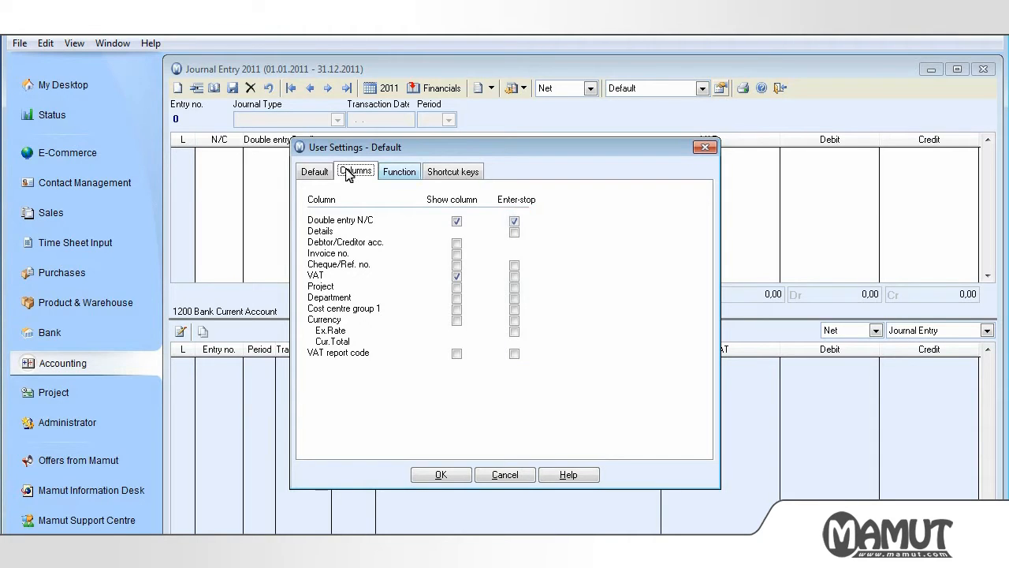
pyautogui.click(409, 177)
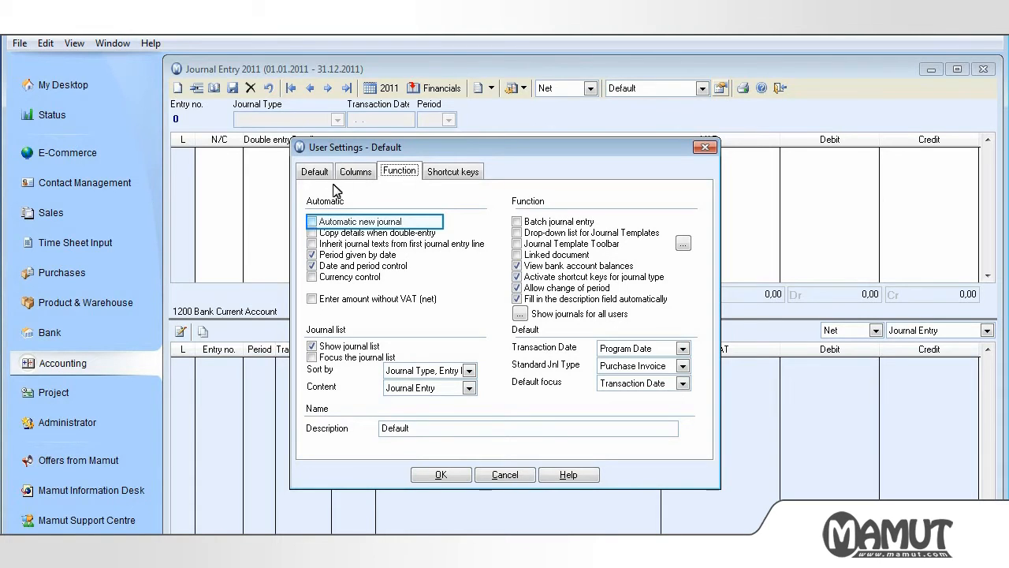
pyautogui.click(312, 223)
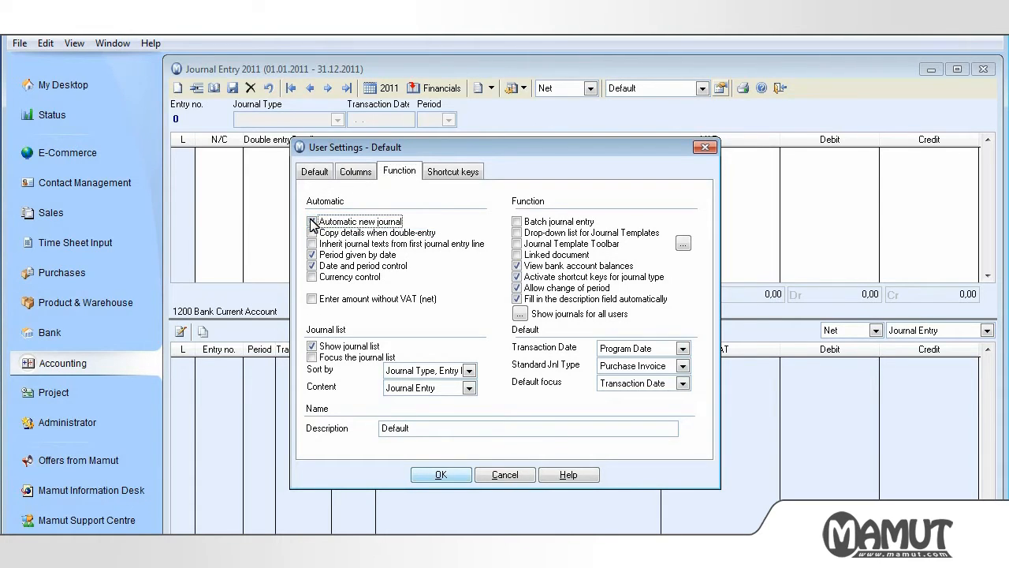
pyautogui.click(312, 223)
pyautogui.click(446, 474)
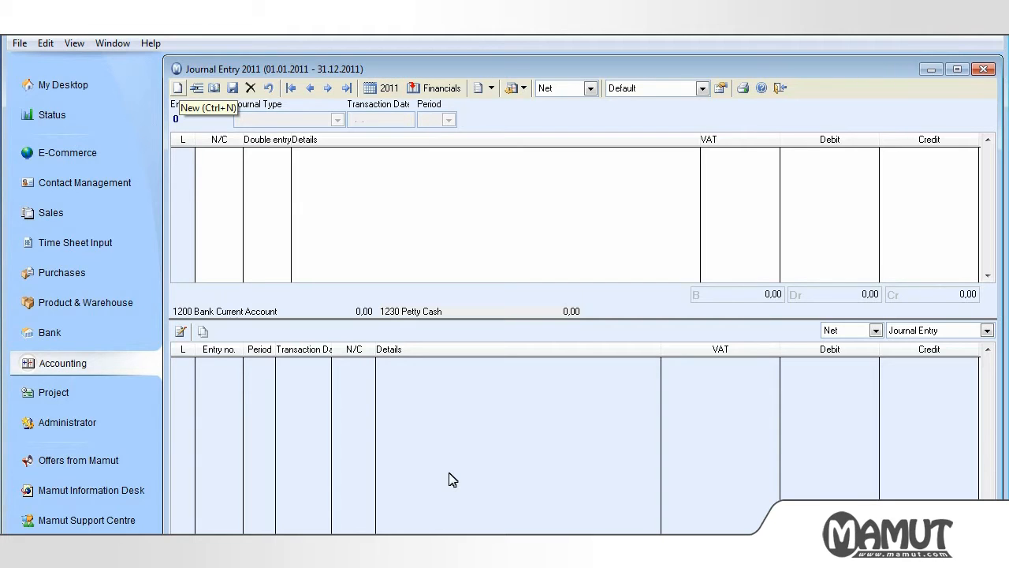
# Start a new purchase invoice journal on nominal code 2100 for supplier Telecom Company Ltd with invoice number 123.
pyautogui.click(180, 99)
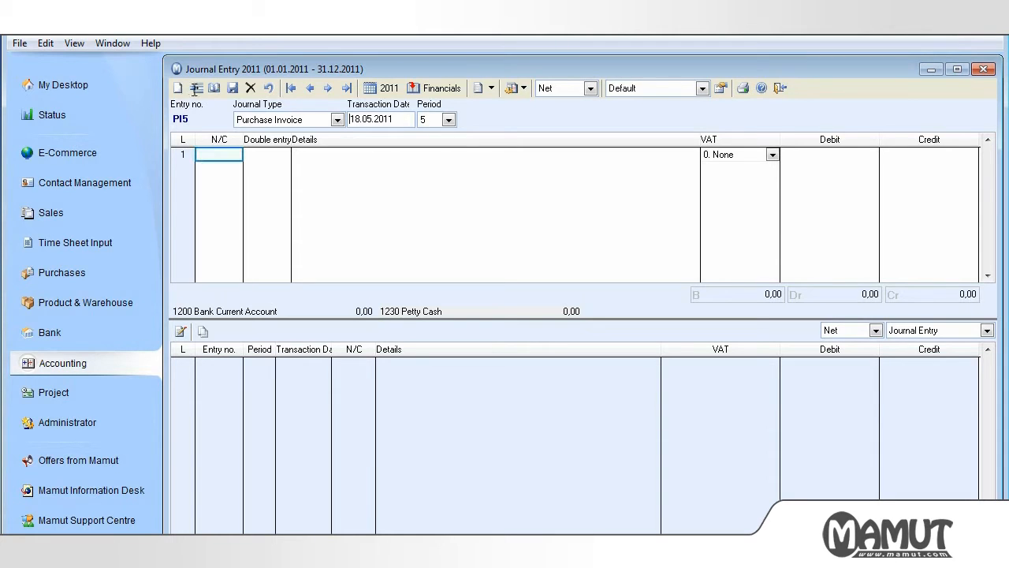
pyautogui.write('2100')
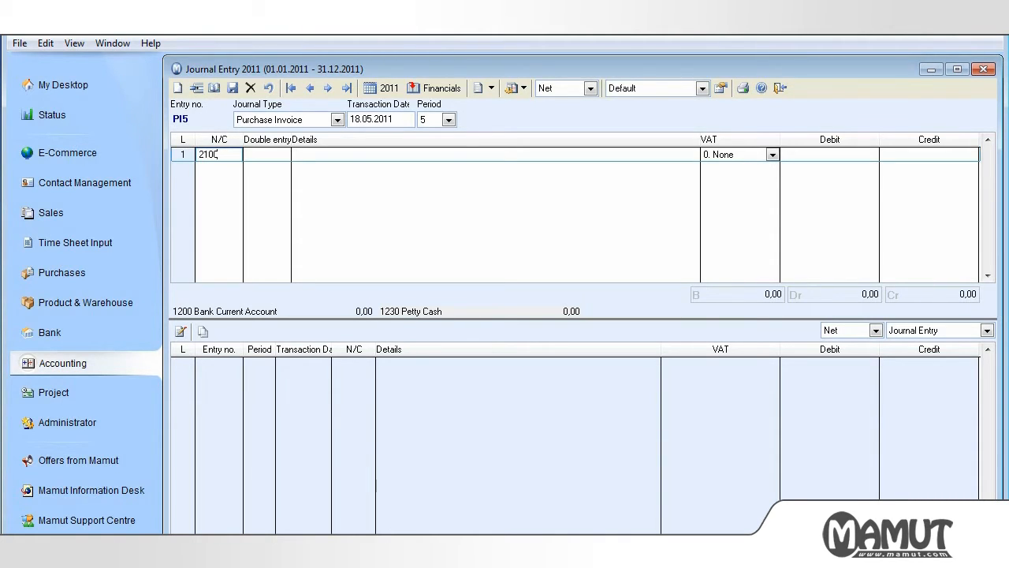
pyautogui.press('Tab')
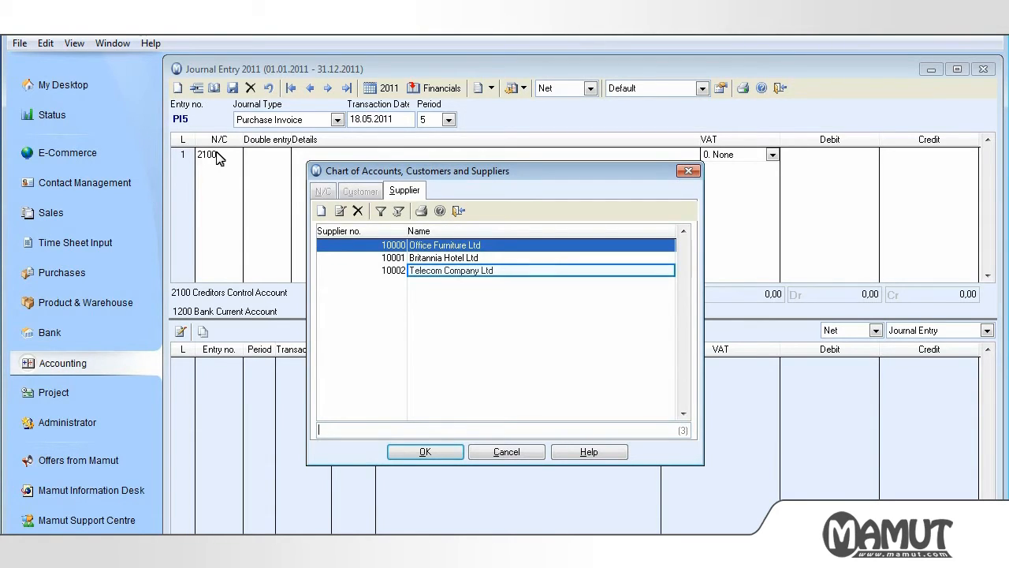
pyautogui.doubleClick(442, 273)
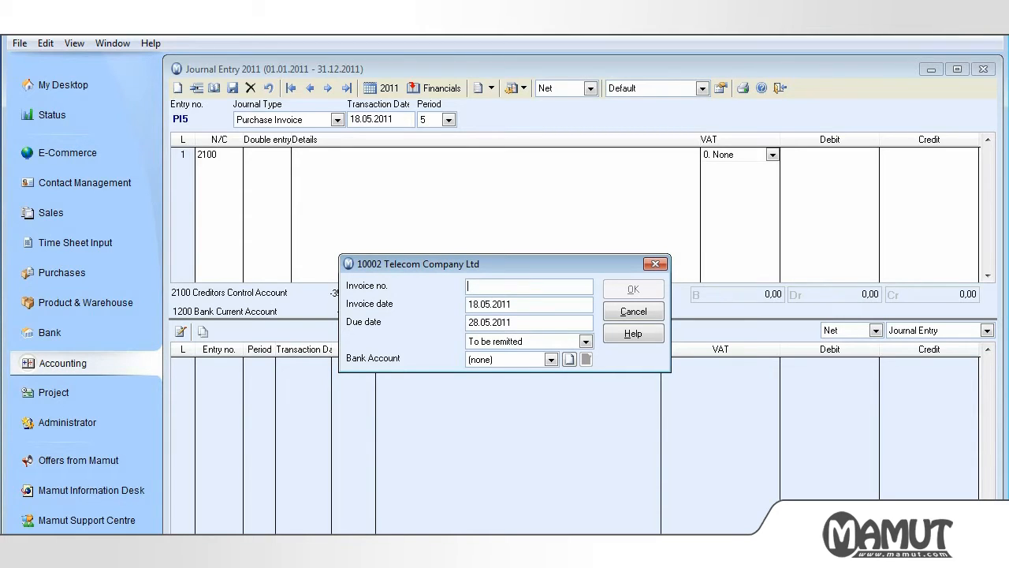
pyautogui.write('123')
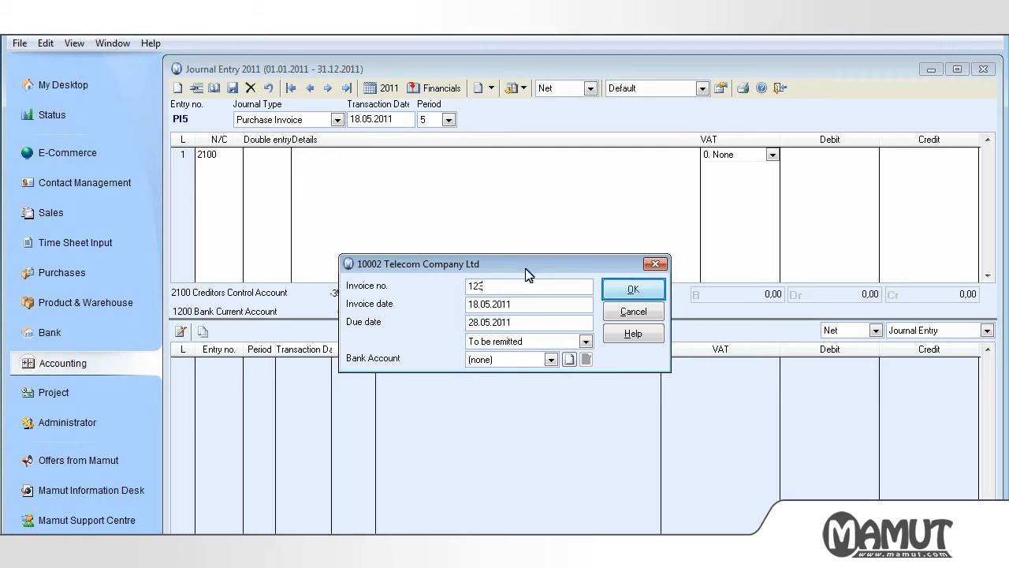
pyautogui.click(613, 290)
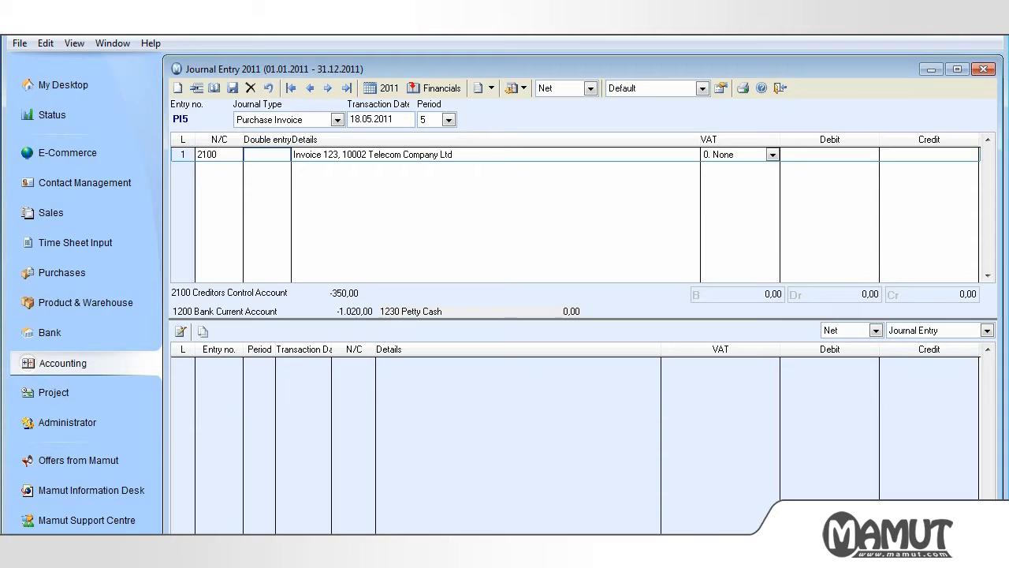
# Complete the invoice line with the Telephone/Fax nominal code as double entry and a credit of 100.
pyautogui.write('telephone')
pyautogui.press('Return')
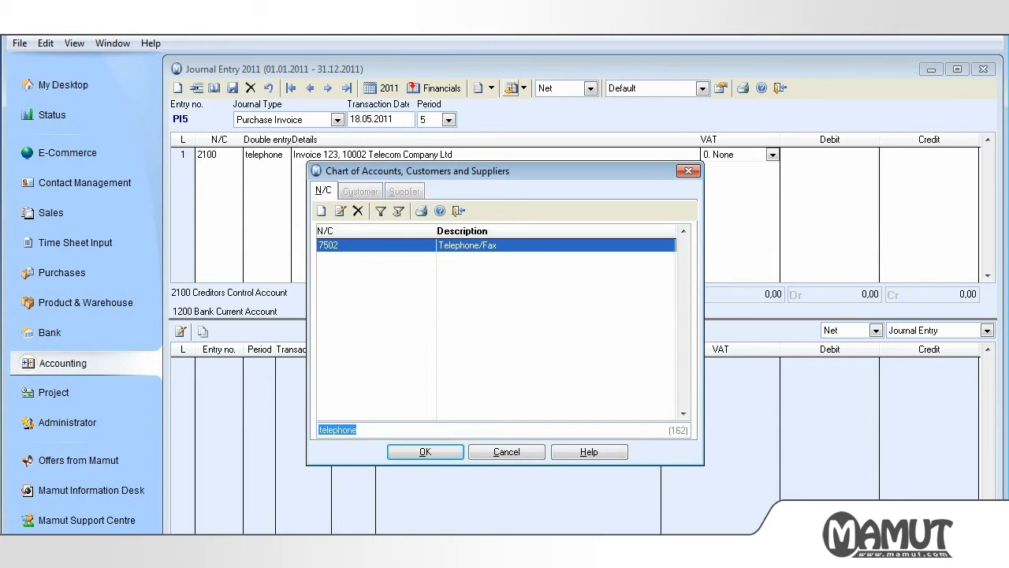
pyautogui.press('Return')
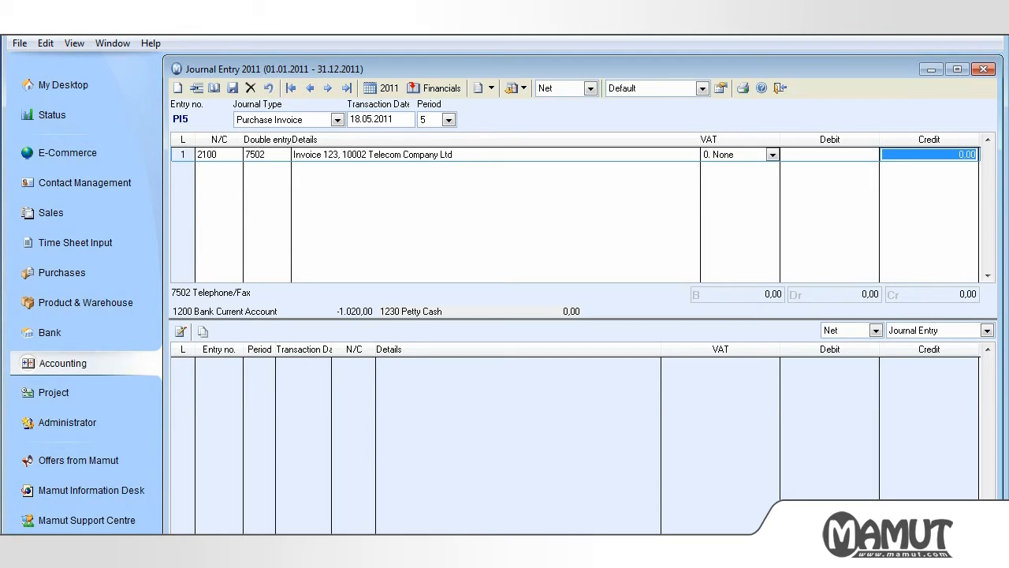
pyautogui.write('100')
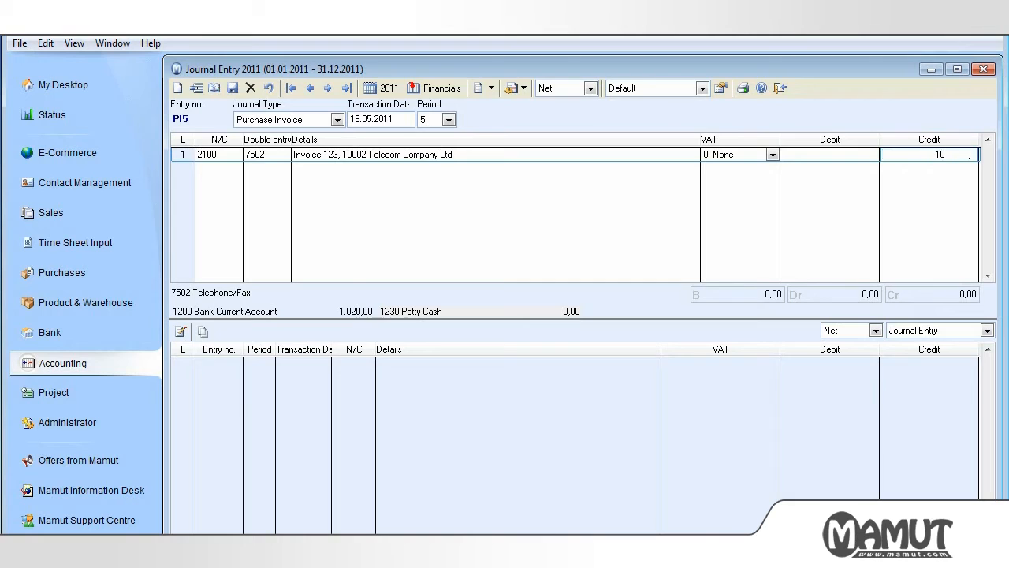
pyautogui.press('Return')
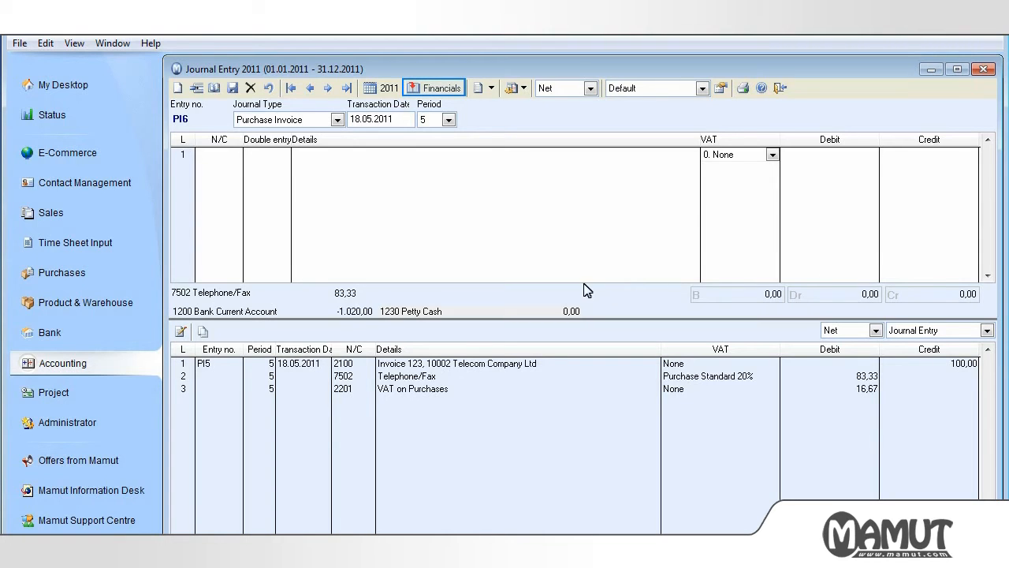
# Update the ledgers from Journal Entry for all journal types and periods, previewing the day-book, and close Journal Entry.
pyautogui.click(451, 89)
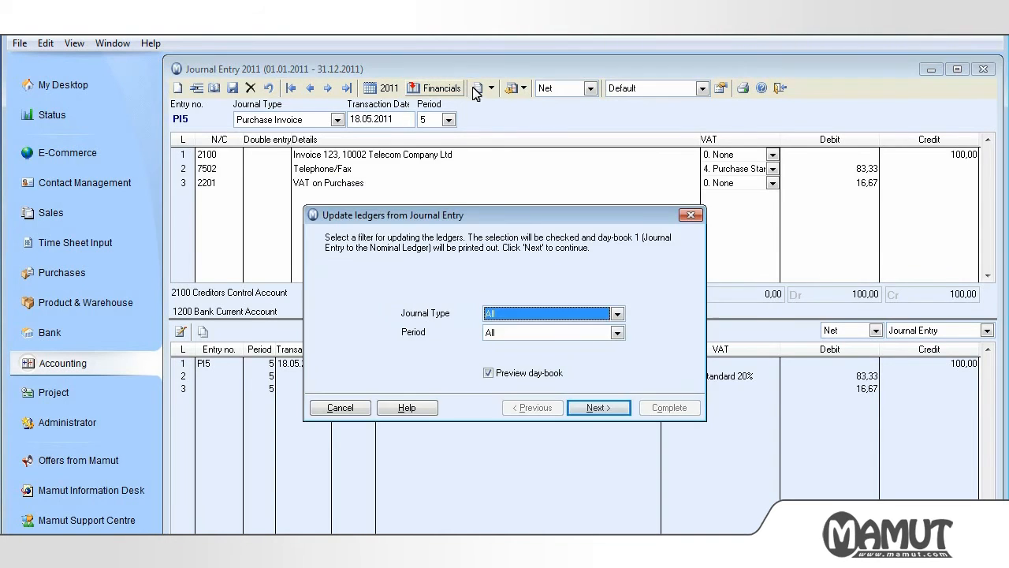
pyautogui.click(598, 407)
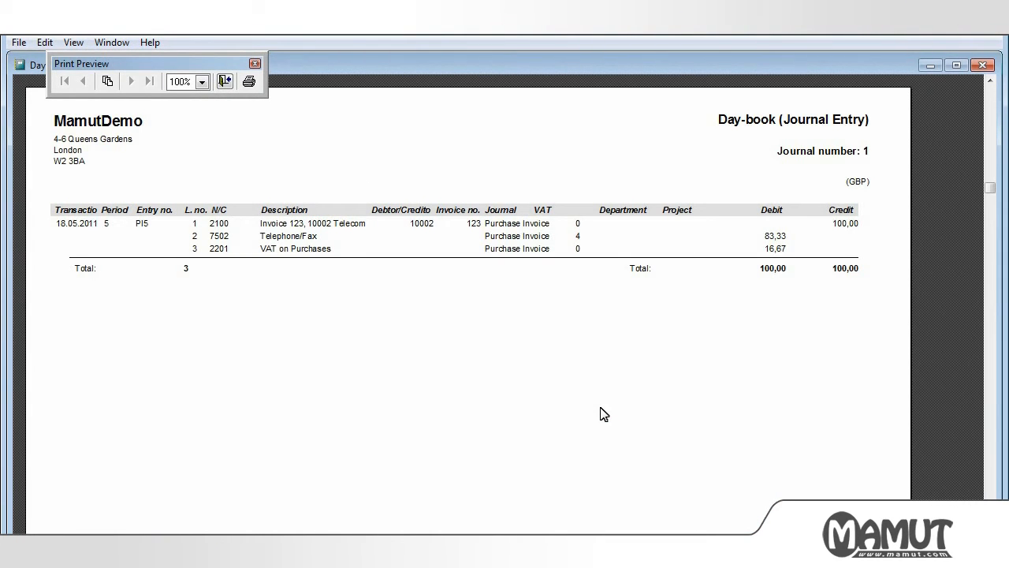
pyautogui.click(224, 82)
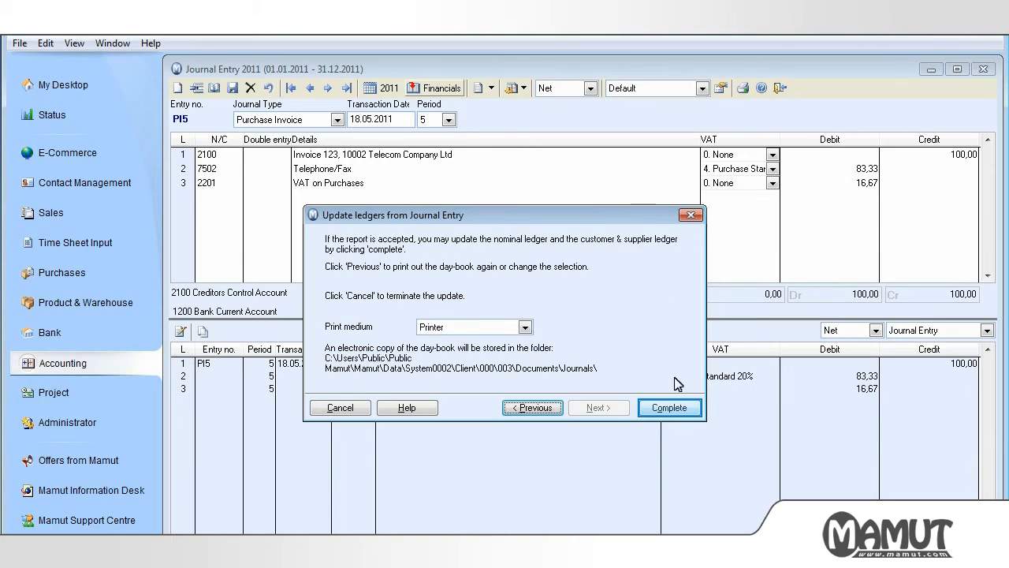
pyautogui.click(669, 408)
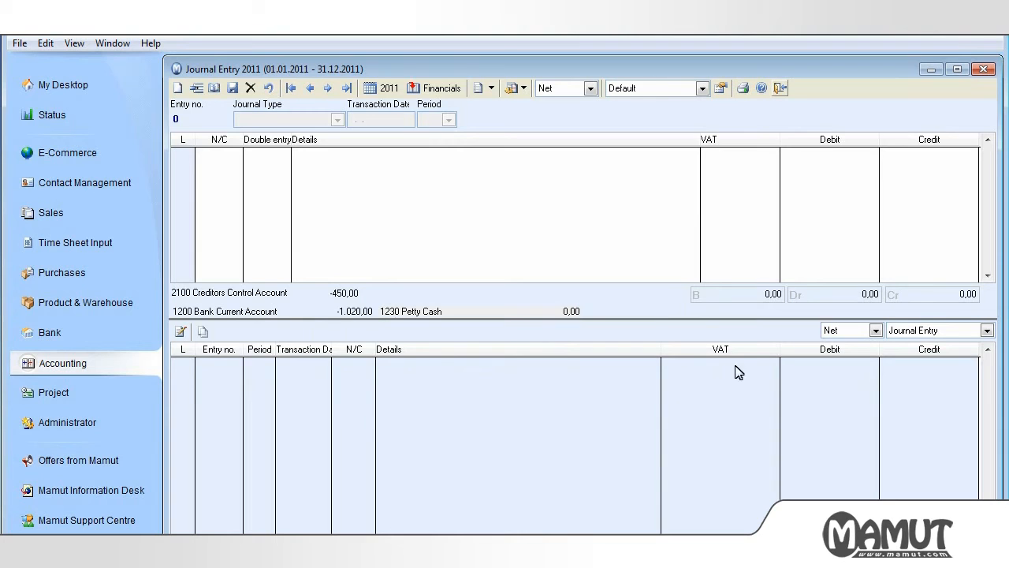
pyautogui.click(780, 88)
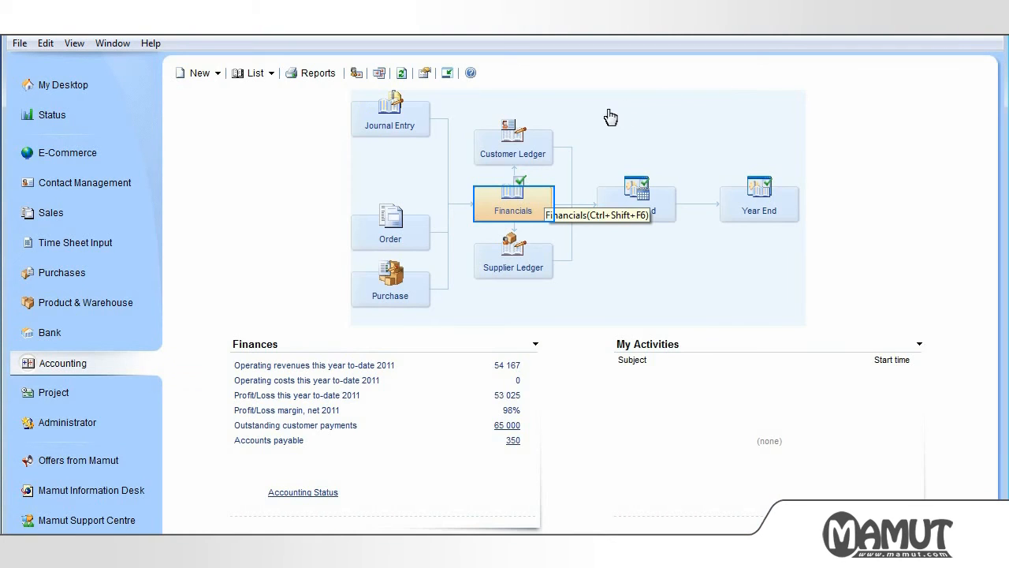
# Examine purchase invoice entry PI5 under Period 5 in Financials and close Financials.
pyautogui.click(534, 208)
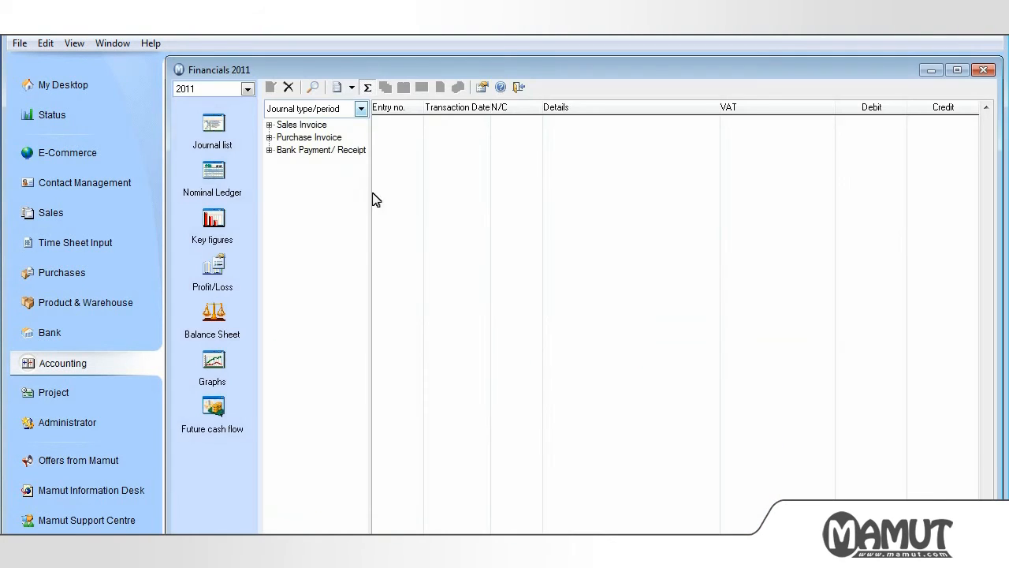
pyautogui.click(269, 137)
pyautogui.click(281, 162)
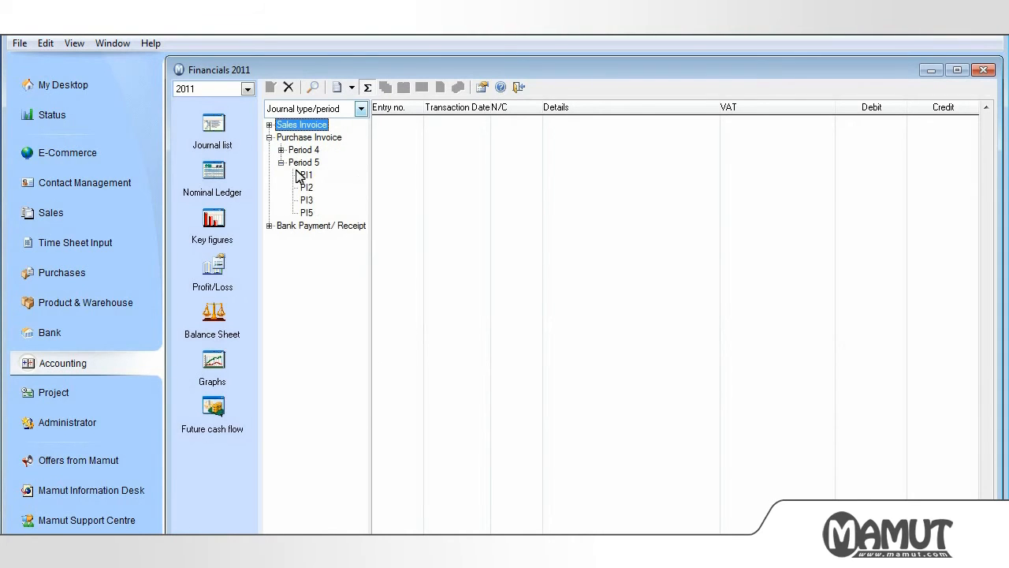
pyautogui.click(307, 213)
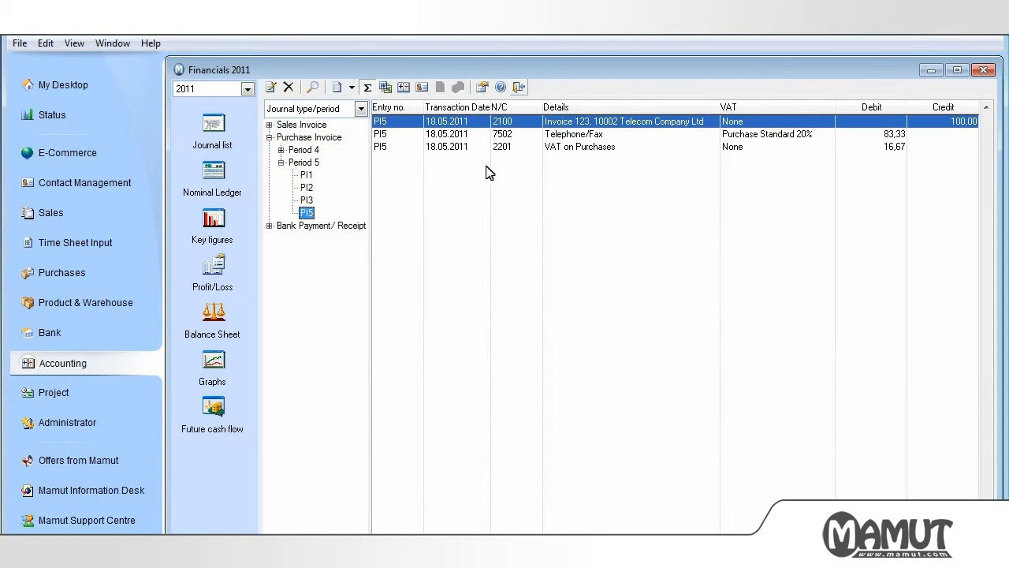
pyautogui.click(519, 87)
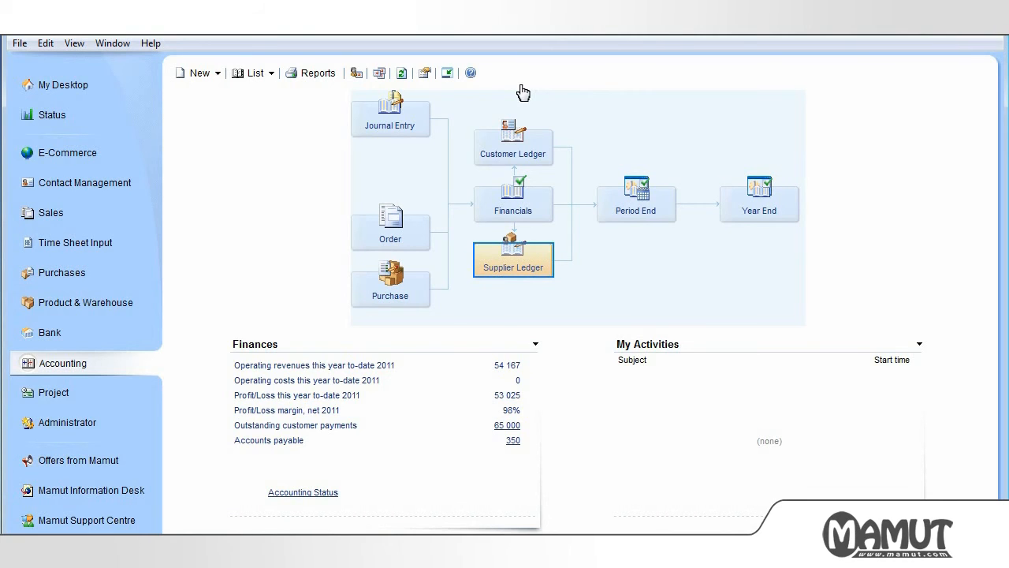
# Post the 100.00 payment for Telecom Company Ltd's invoice 123 in the Supplier Ledger, choosing not to show the ledger update warning again.
pyautogui.click(512, 264)
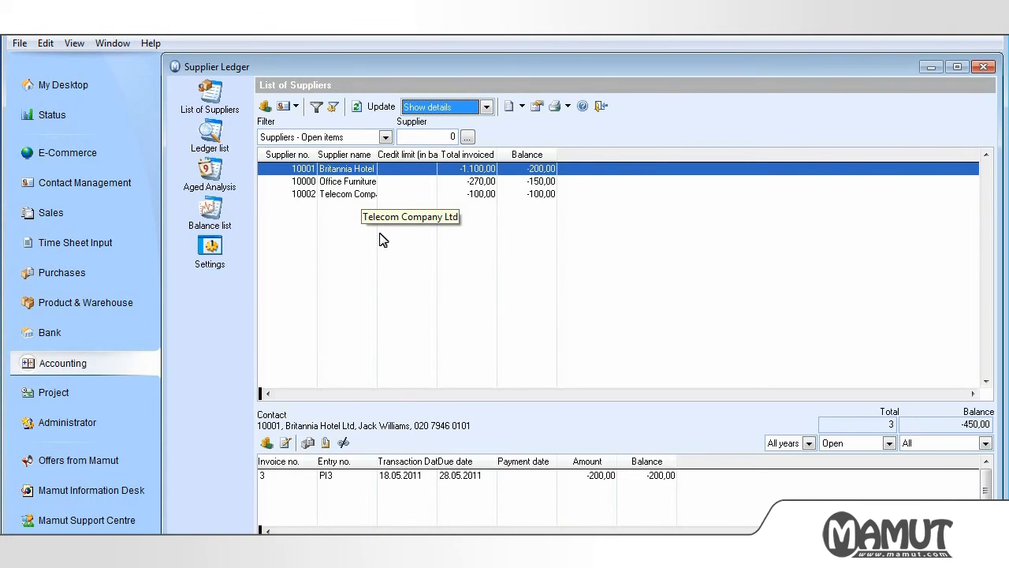
pyautogui.click(363, 197)
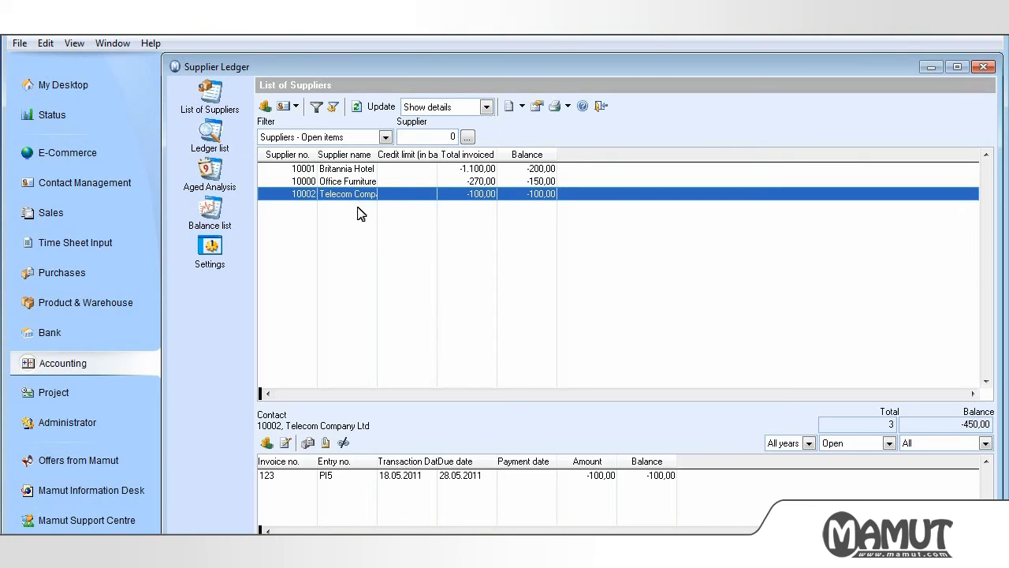
pyautogui.click(352, 480)
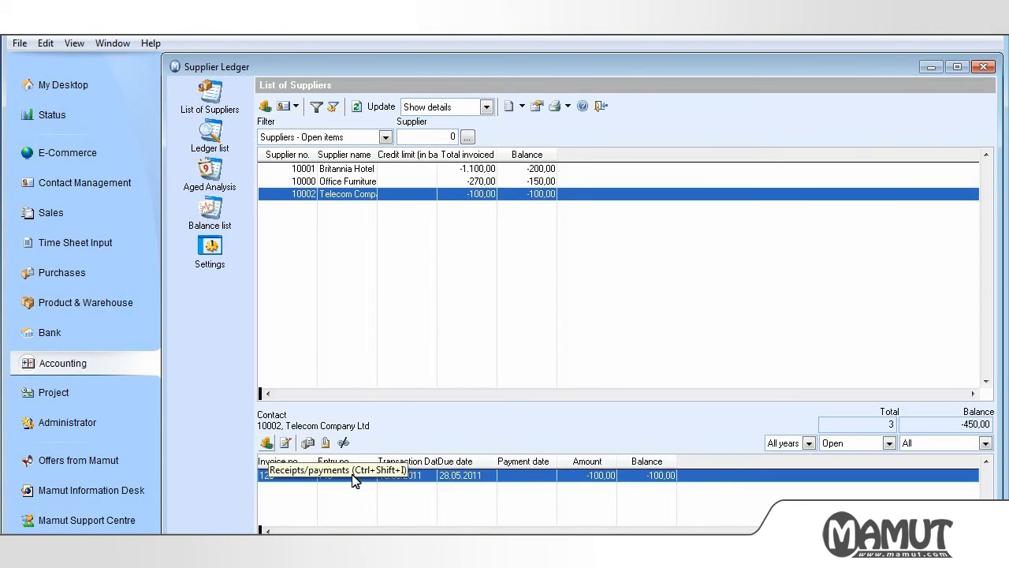
pyautogui.click(266, 442)
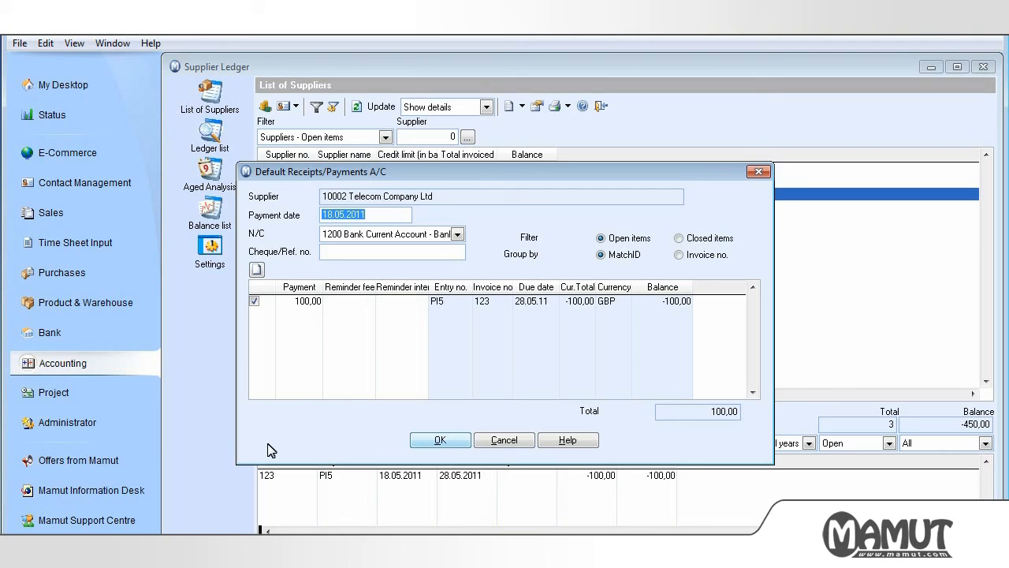
pyautogui.click(440, 441)
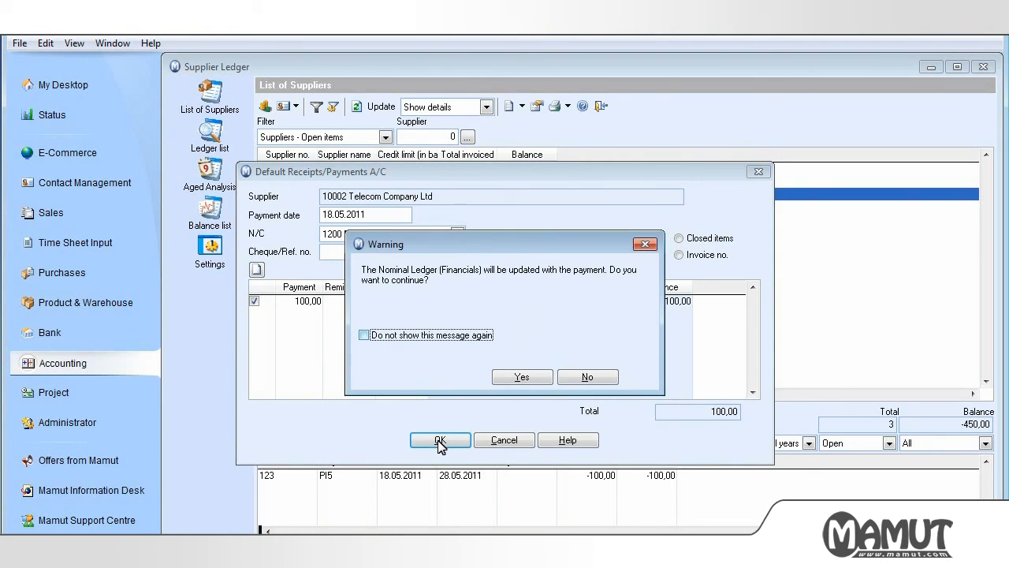
pyautogui.click(364, 336)
pyautogui.click(520, 377)
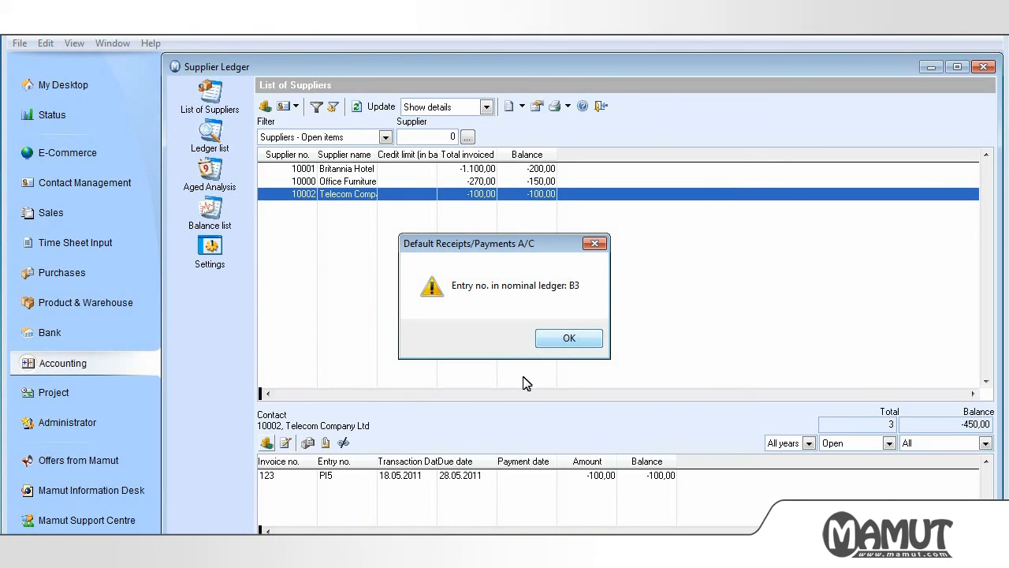
pyautogui.click(568, 339)
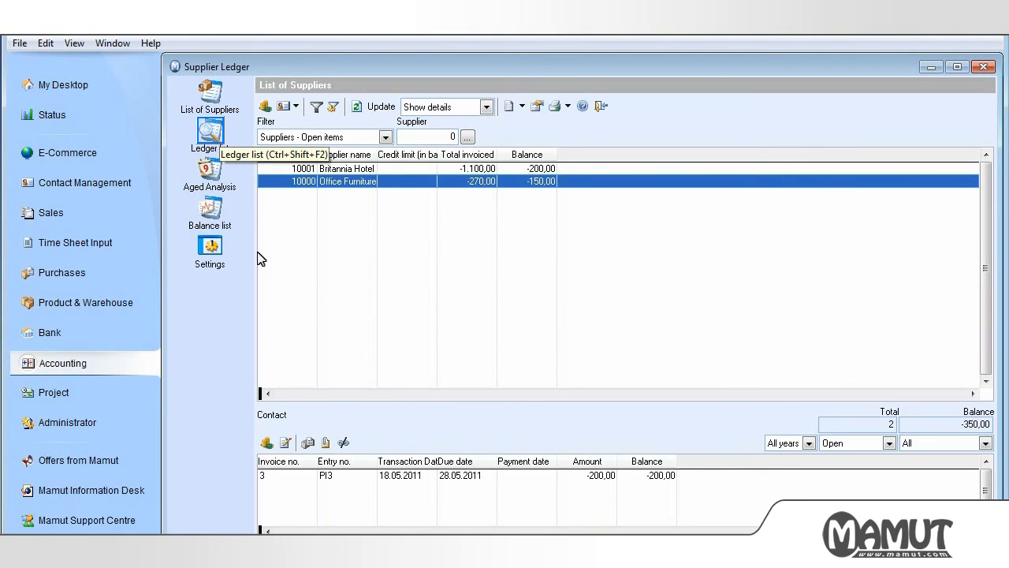
# Filter the Supplier Ledger's ledger list to closed items and examine the Telecom Company Ltd entry PI5.
pyautogui.click(211, 134)
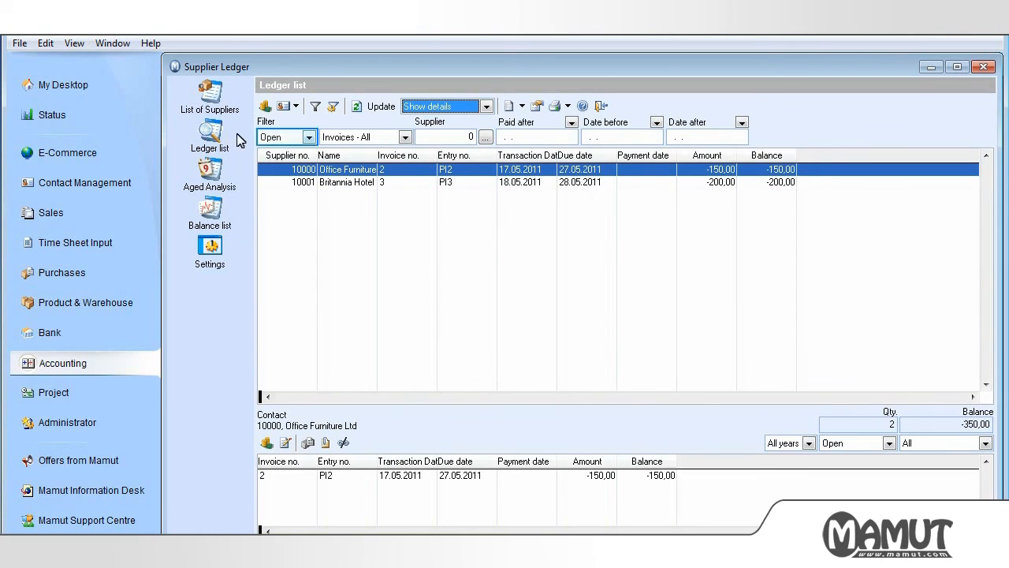
pyautogui.click(308, 137)
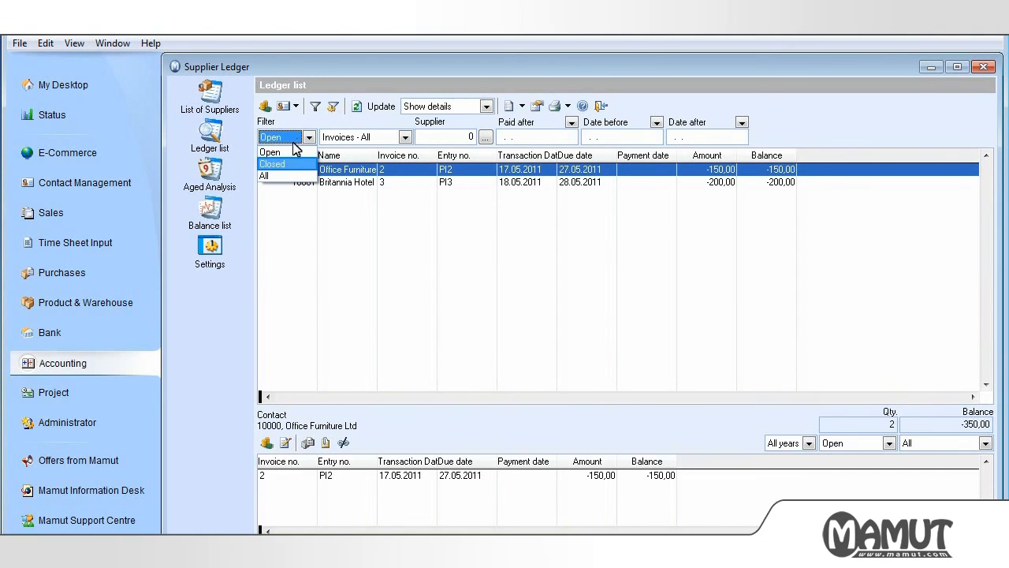
pyautogui.click(273, 164)
pyautogui.click(374, 107)
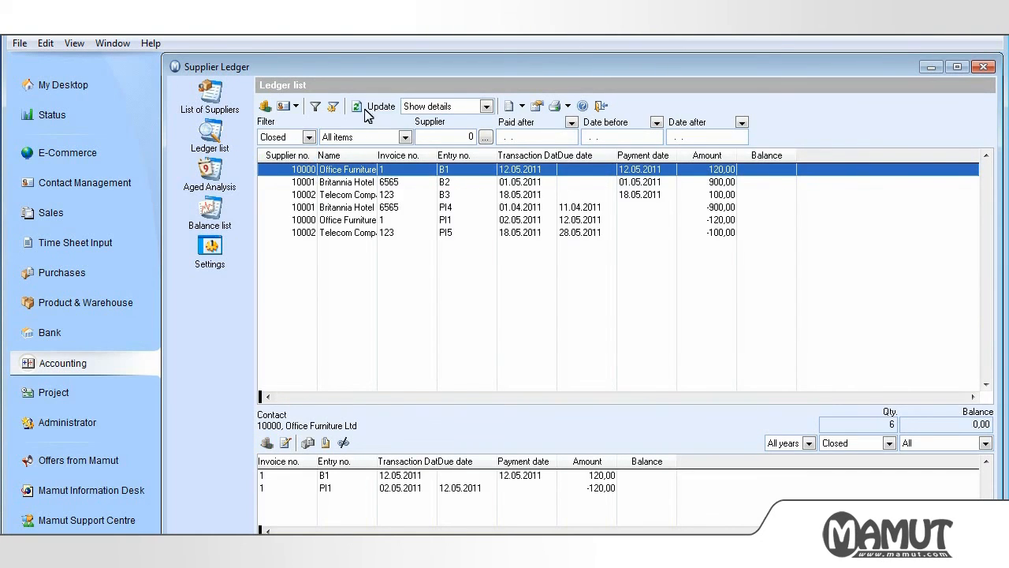
pyautogui.click(355, 232)
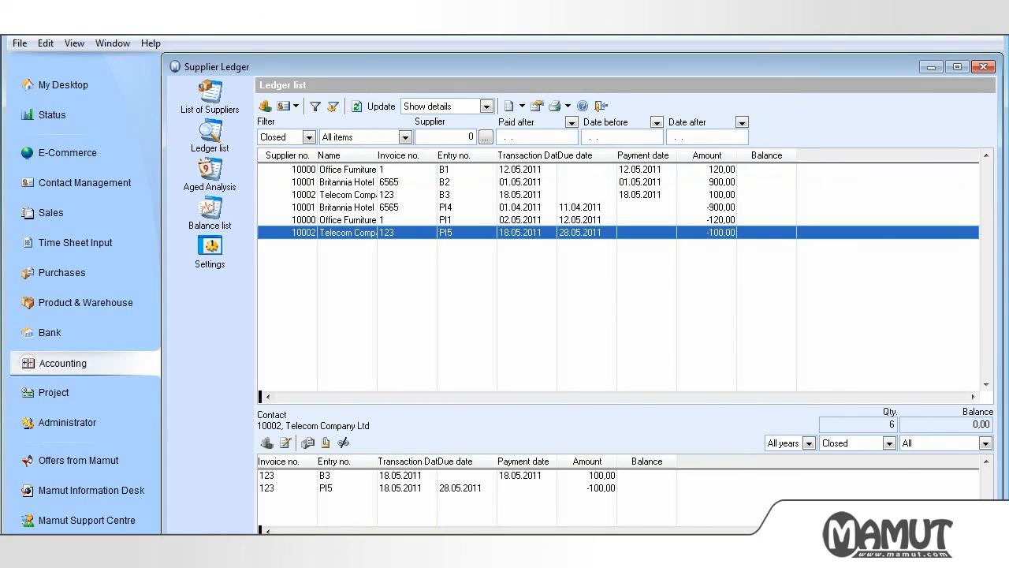